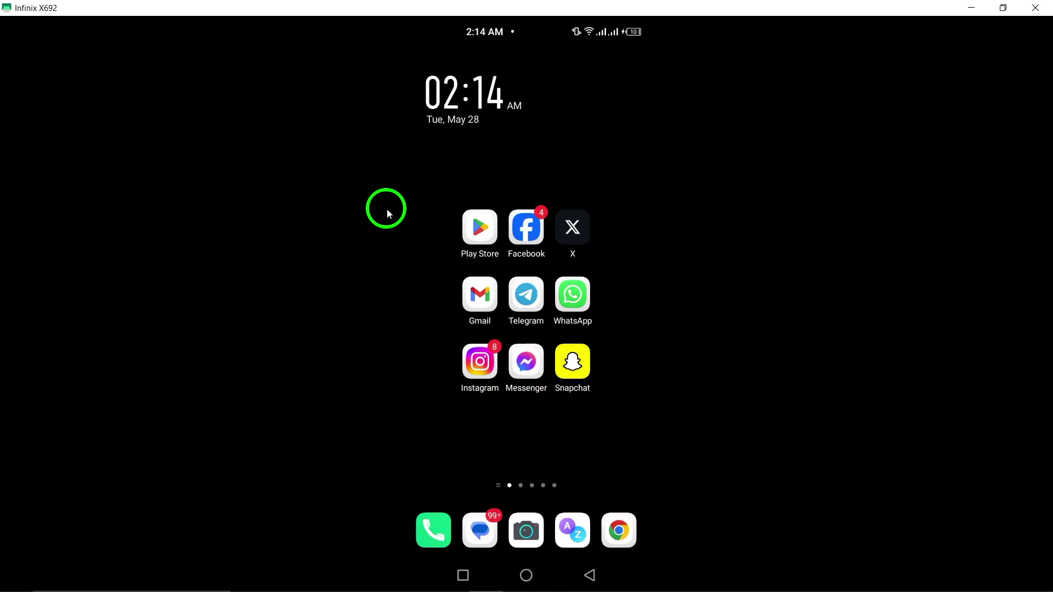
- Launch X from the home screen and open the profile-picture side drawer with follow counts
left_click(573, 228)
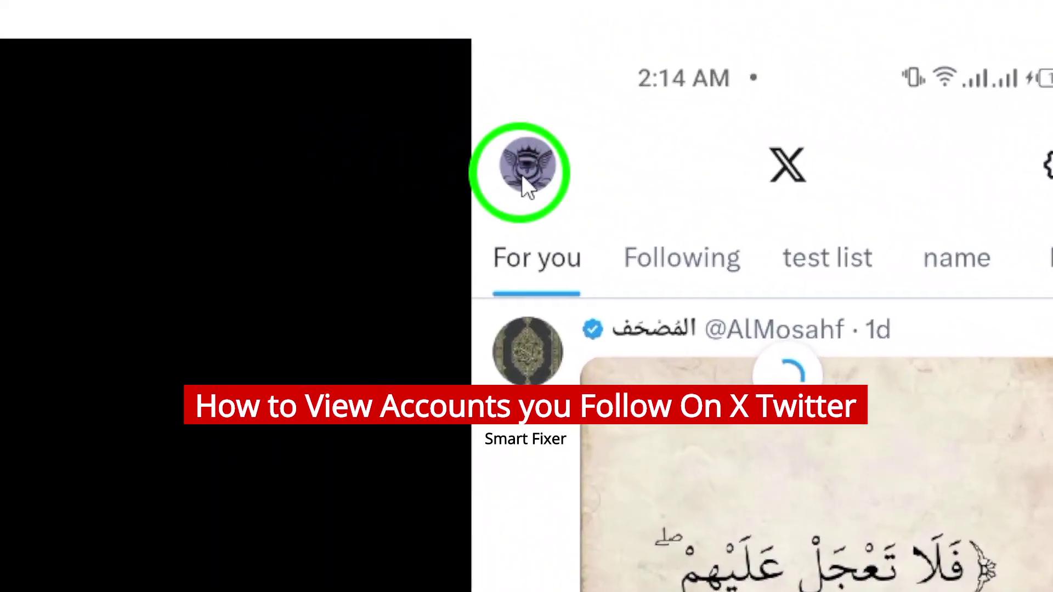
left_click(524, 175)
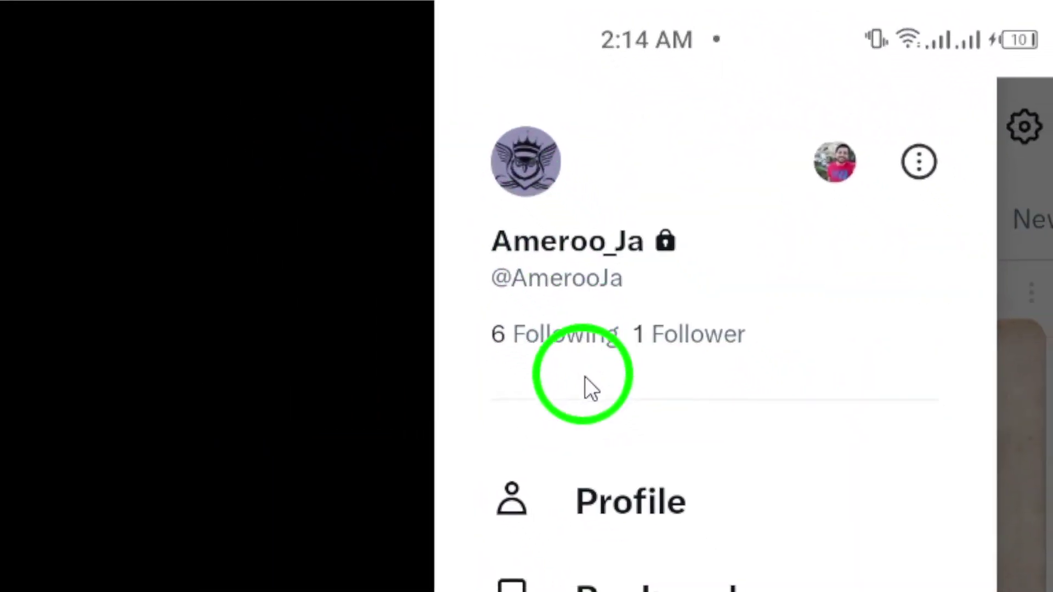
- Open your own profile page showing 6 Following and 1 Follower
left_click(535, 302)
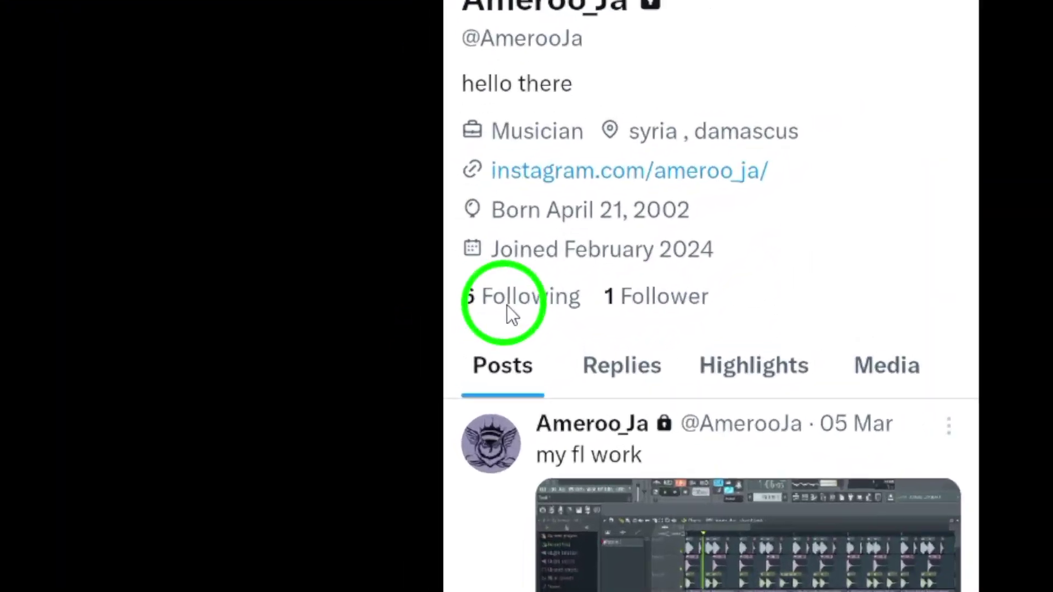
- Open the six-account Following list, then check notifications and dismiss the screenshot alert
left_click(416, 321)
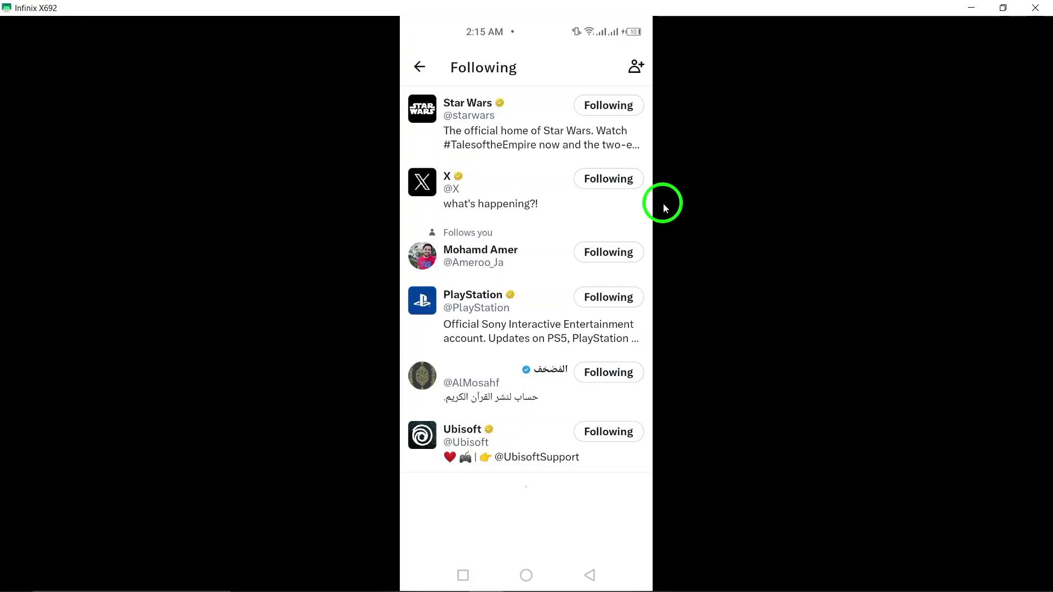
left_click_drag(533, 42, 623, 322)
right_click(628, 302)
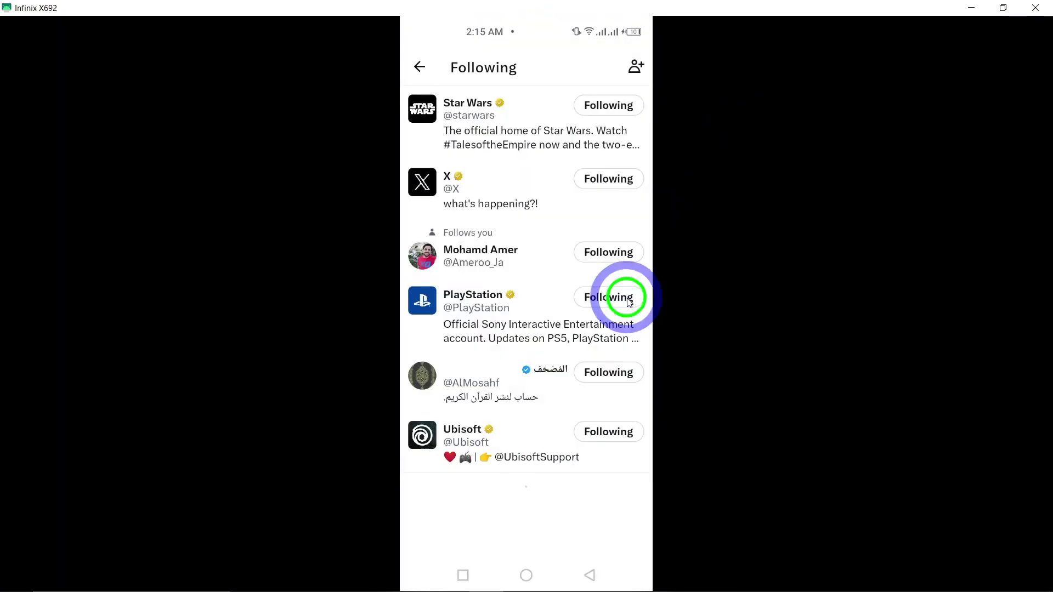
mouse_move(494, 24)
left_mouse_down()
mouse_move(449, 306)
mouse_move(611, 370)
mouse_move(519, 254)
left_mouse_up()
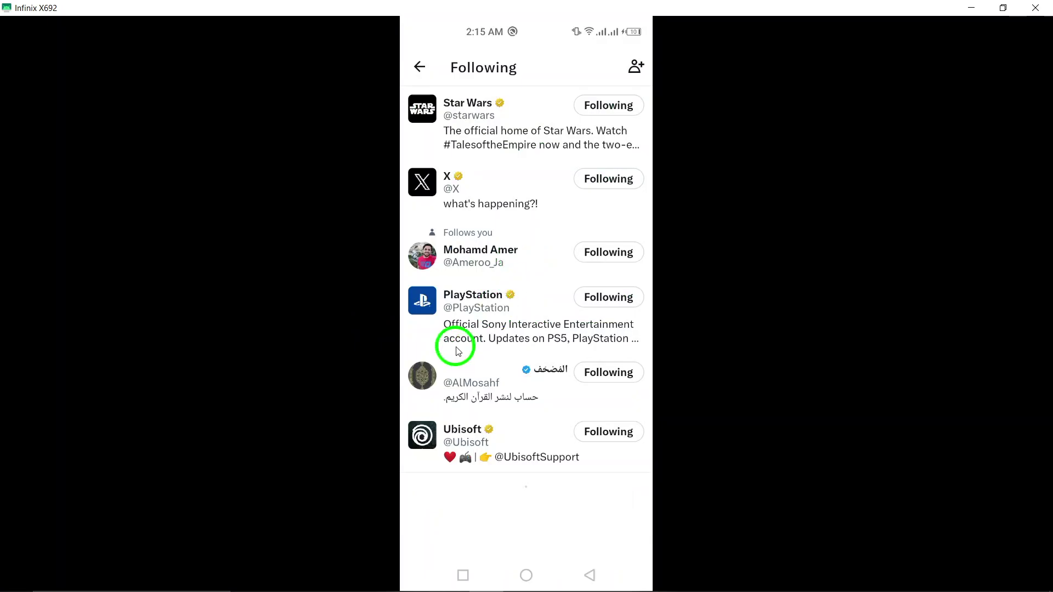